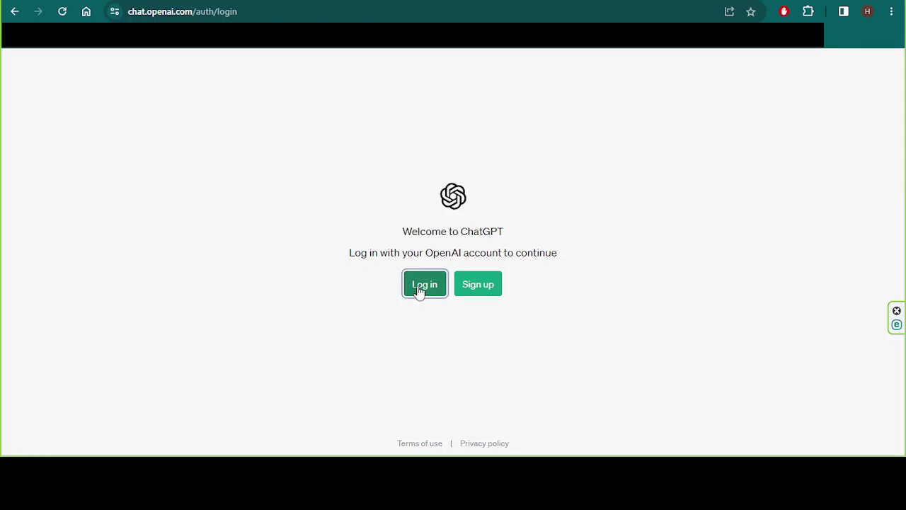
Log in to ChatGPT and open the existing "Dreamshaper V7 Prompts" conversation
click(420, 291)
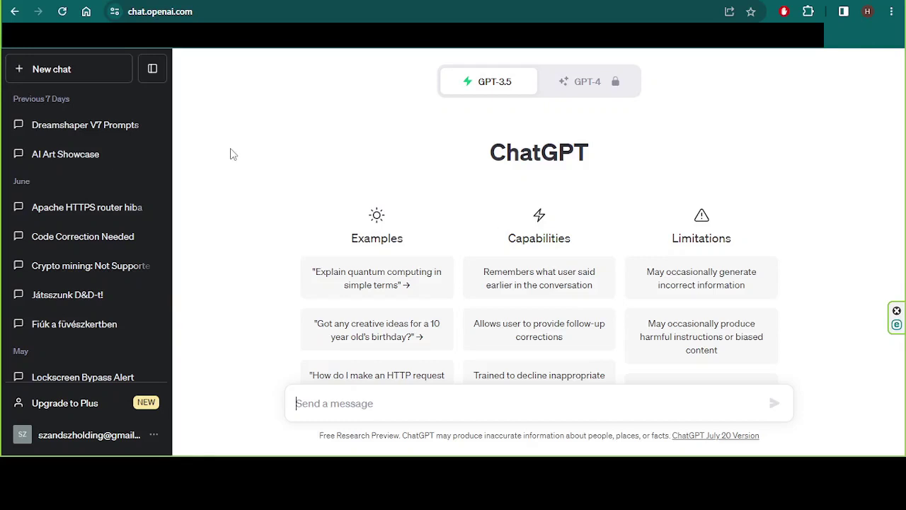
click(164, 130)
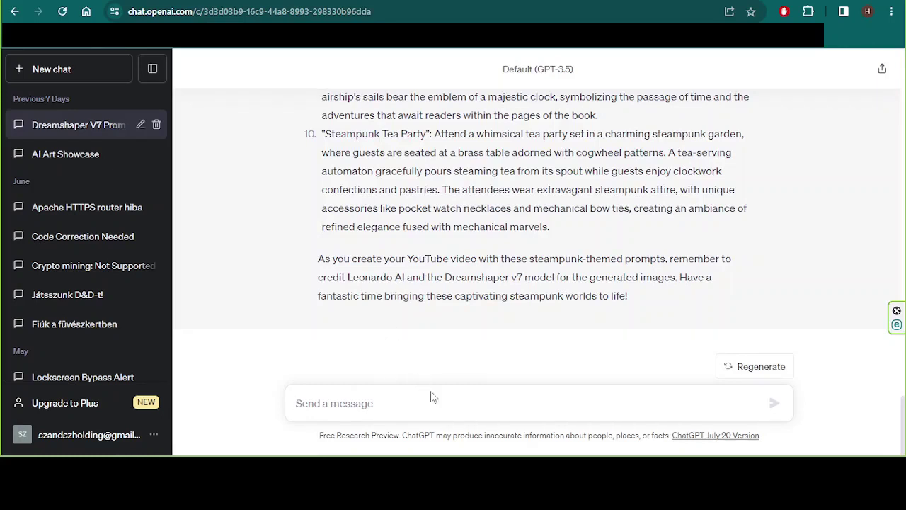
Send the message "Show me some examples of popular image generation prompts with extra details in a futurist theme for midjourney."
text(S)
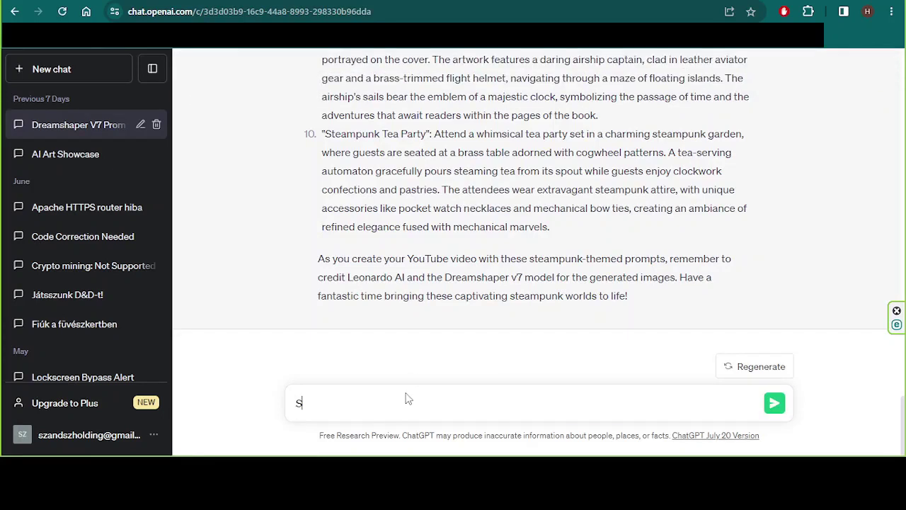
text(how me osome)
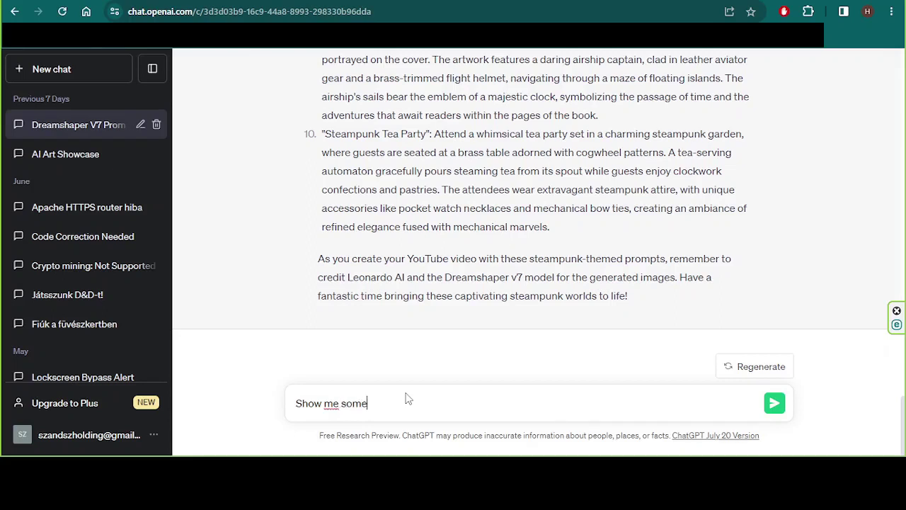
text( examples of)
text( vl)
key(BackSpace)
key(BackSpace)
text(popuk)
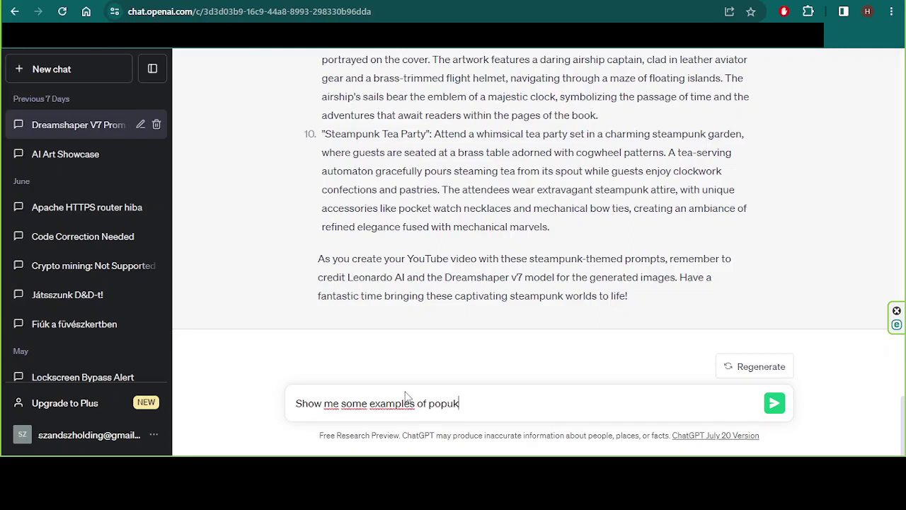
key(BackSpace)
text(lar image generati)
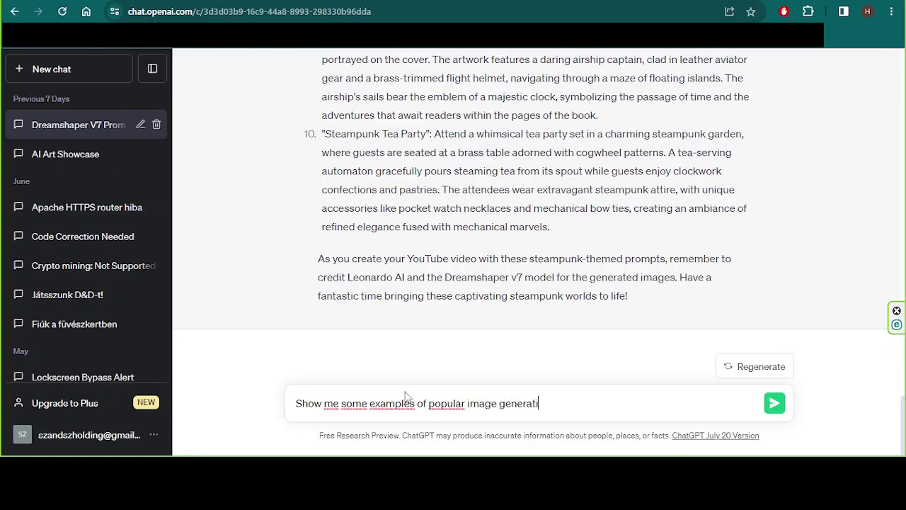
text(on prompts )
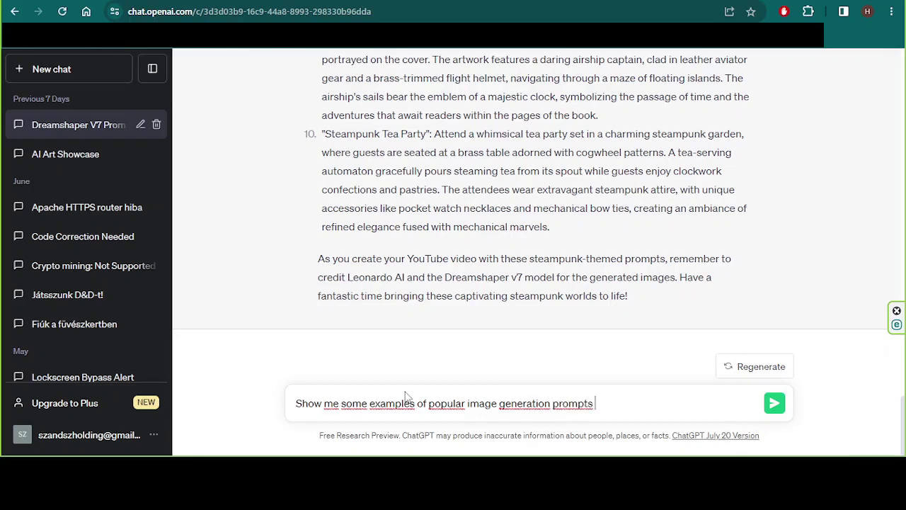
text(with extra details)
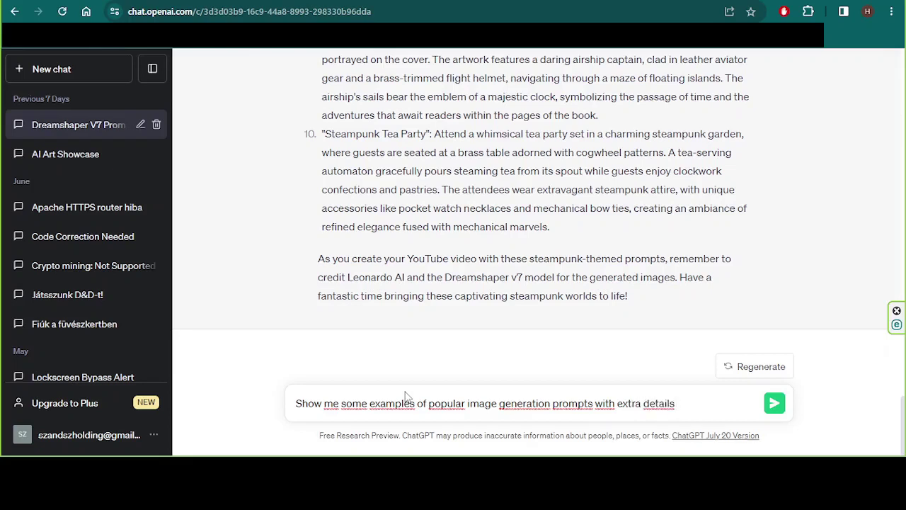
text( in a futurist the)
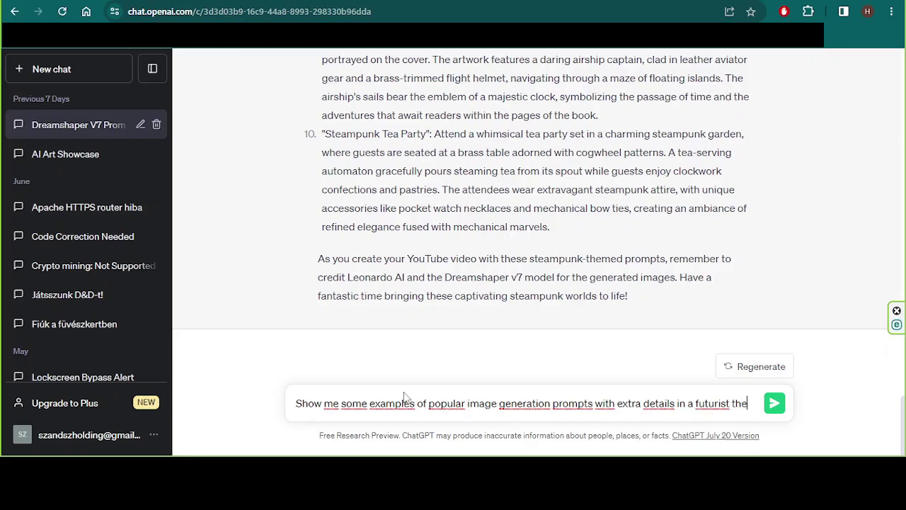
text(me)
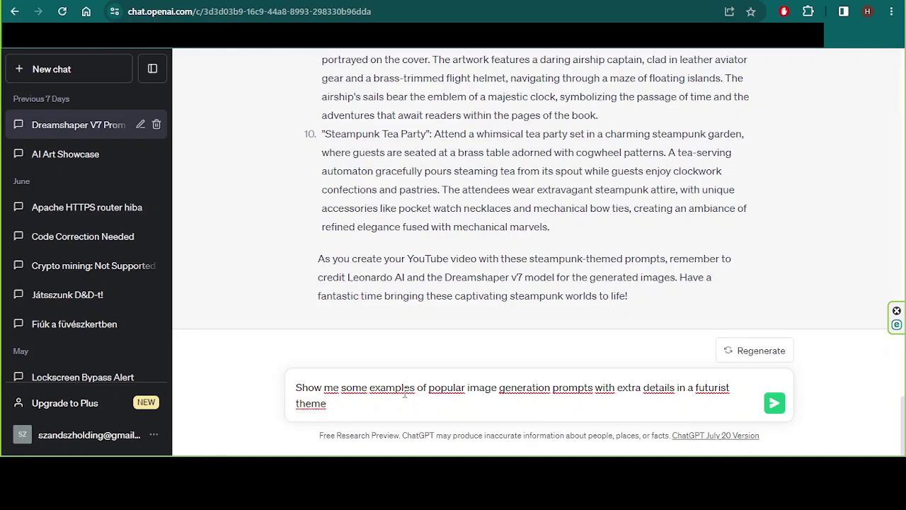
text( for midjourney.)
key(Return)
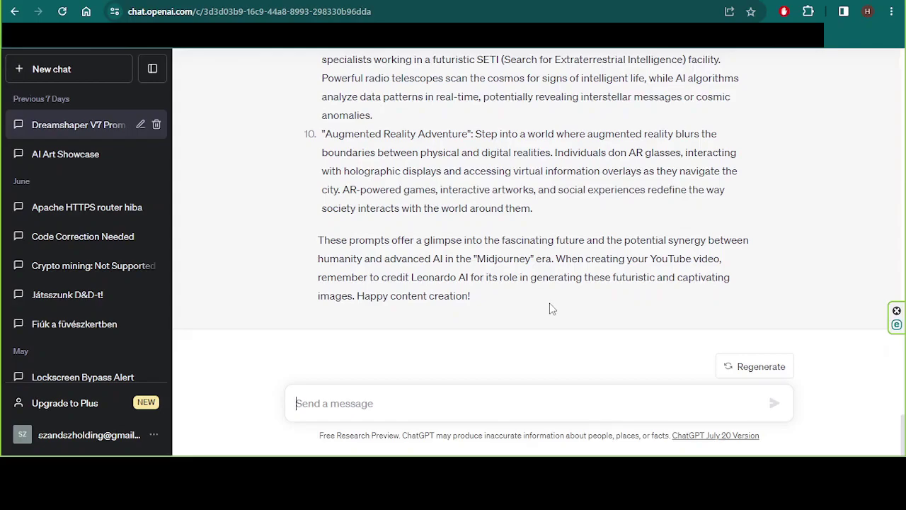
Copy the full description of the "Skyborne Metropolis" prompt from the reply, without its title
scroll(510, 309, up, 8)
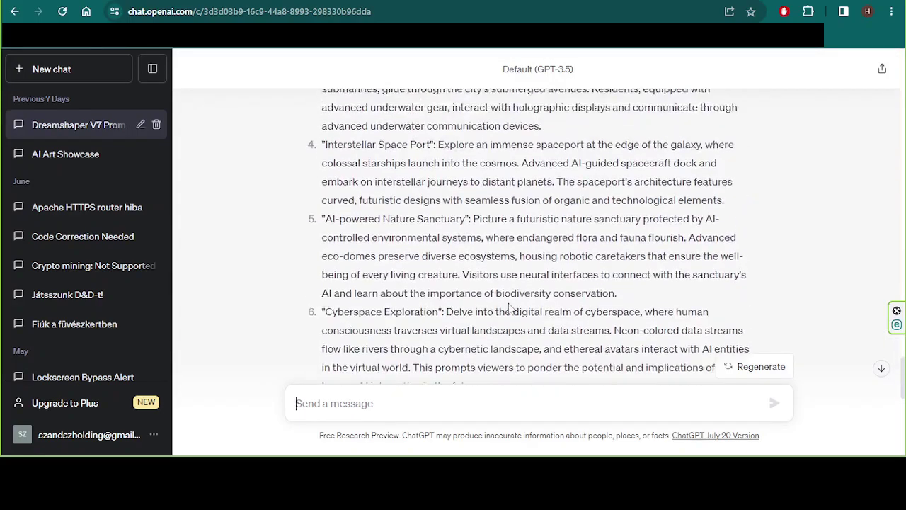
scroll(508, 312, up, 7)
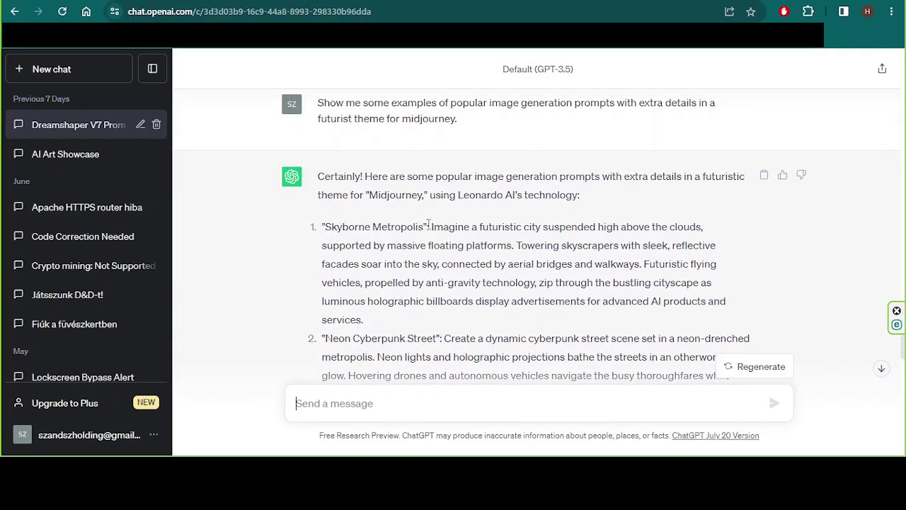
drag(429, 226, 378, 329)
key(ctrl+c)
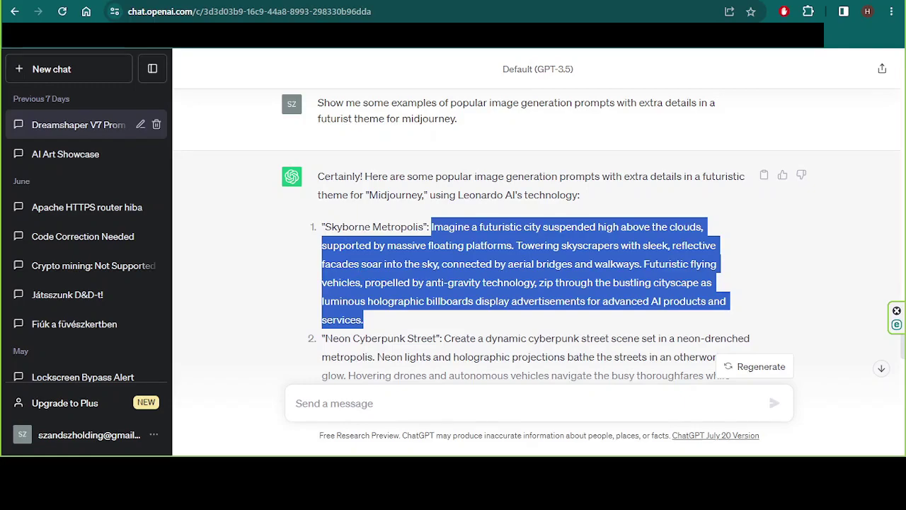
Switch to Leonardo.Ai, open the DreamShaper v7 model and choose to generate images with it
key(ctrl+Tab)
click(257, 293)
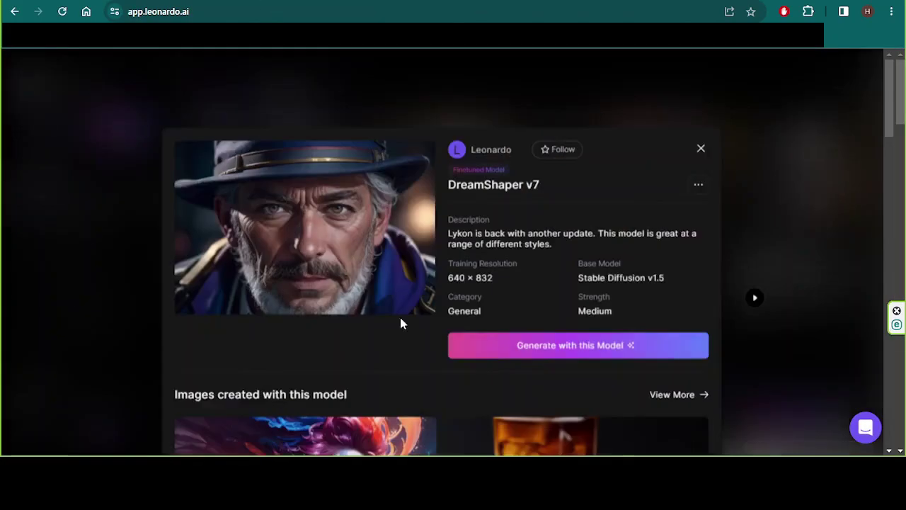
click(515, 322)
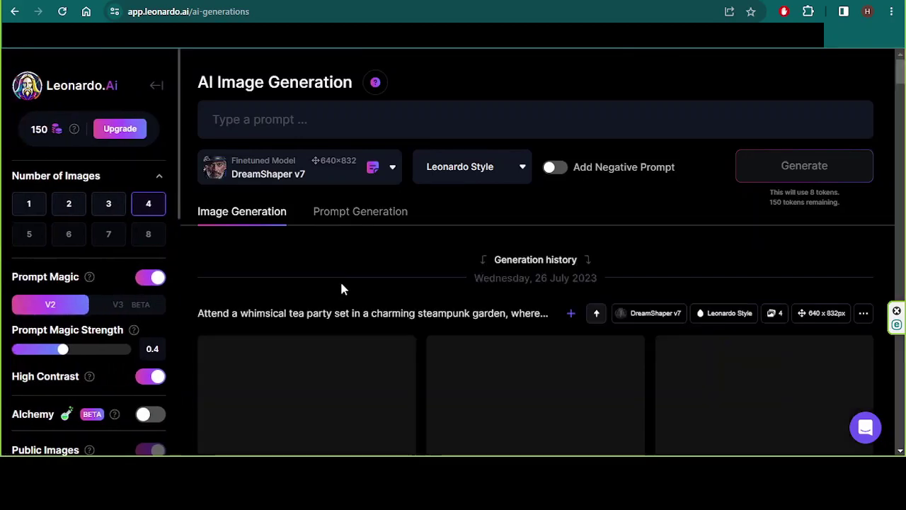
Paste the copied futuristic city description as the image prompt and generate the images
click(276, 120)
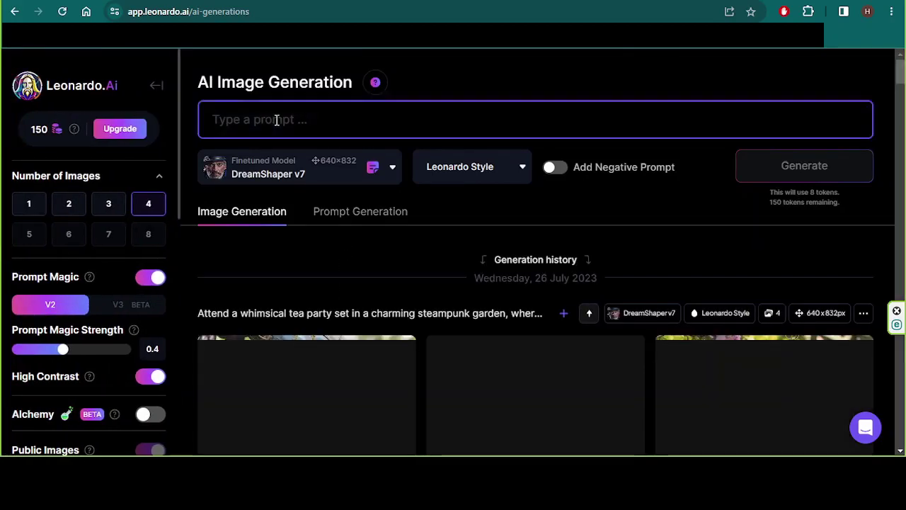
key(ctrl+v)
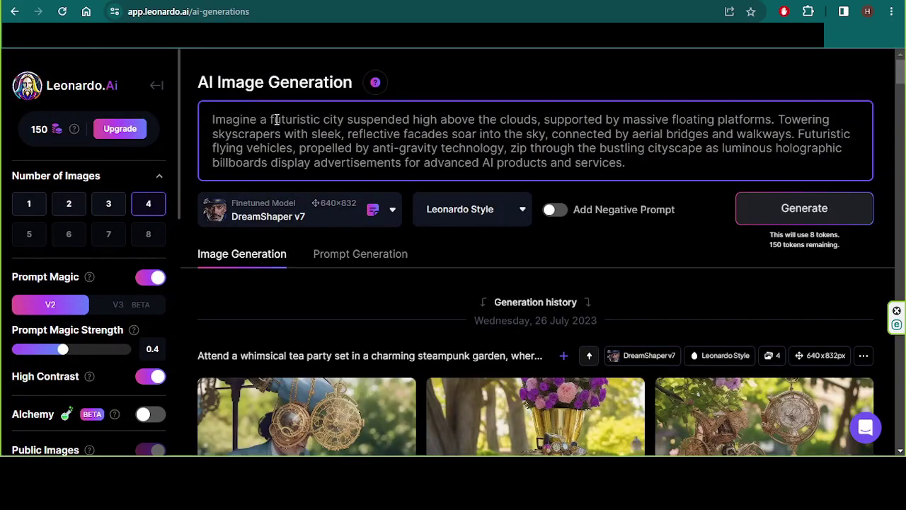
click(765, 208)
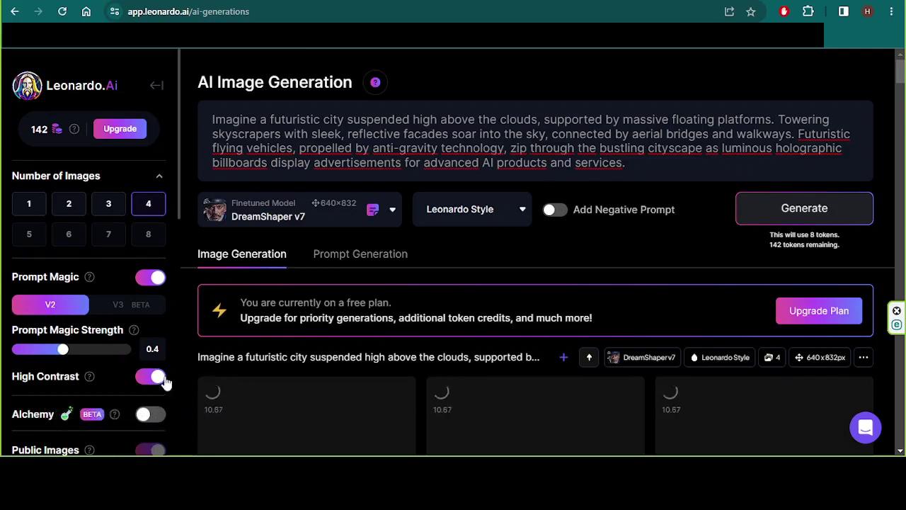
Review the generation settings, including the image dimensions, and examine the generated futuristic city images
scroll(195, 360, down, 2)
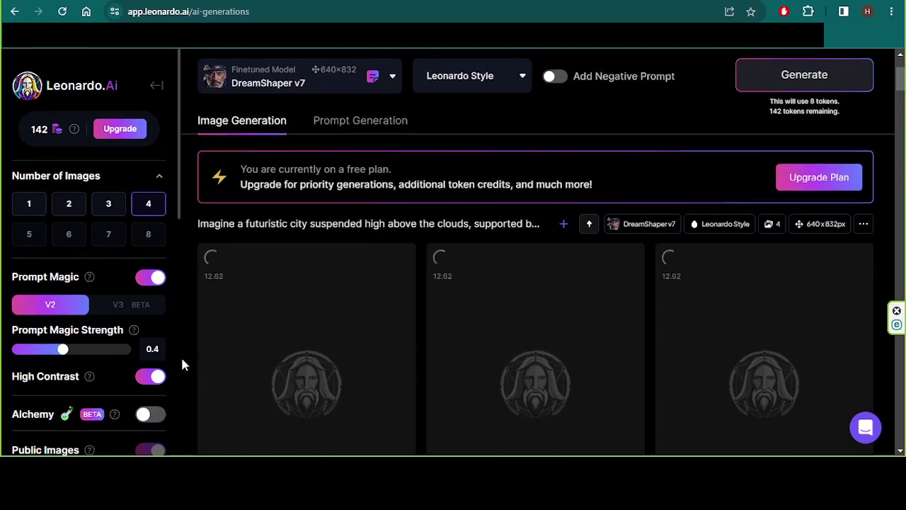
scroll(182, 365, down, 1)
scroll(71, 348, down, 3)
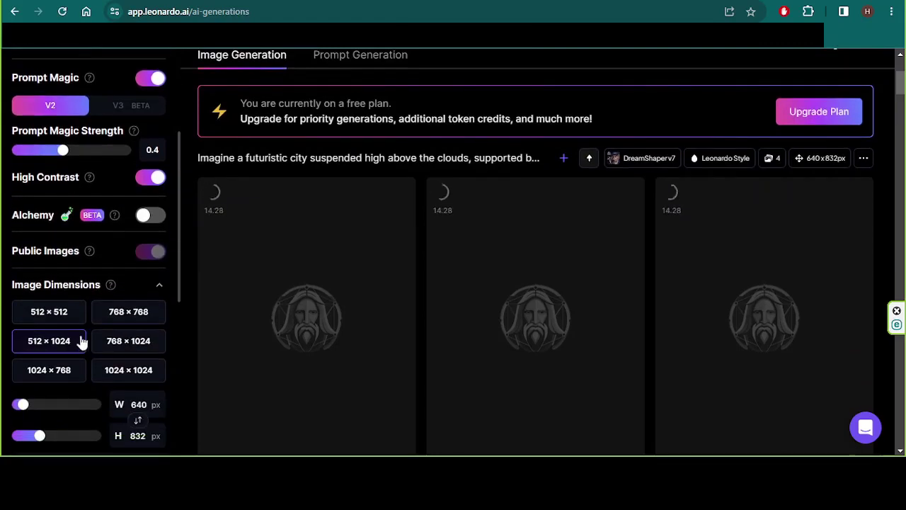
scroll(78, 336, down, 1)
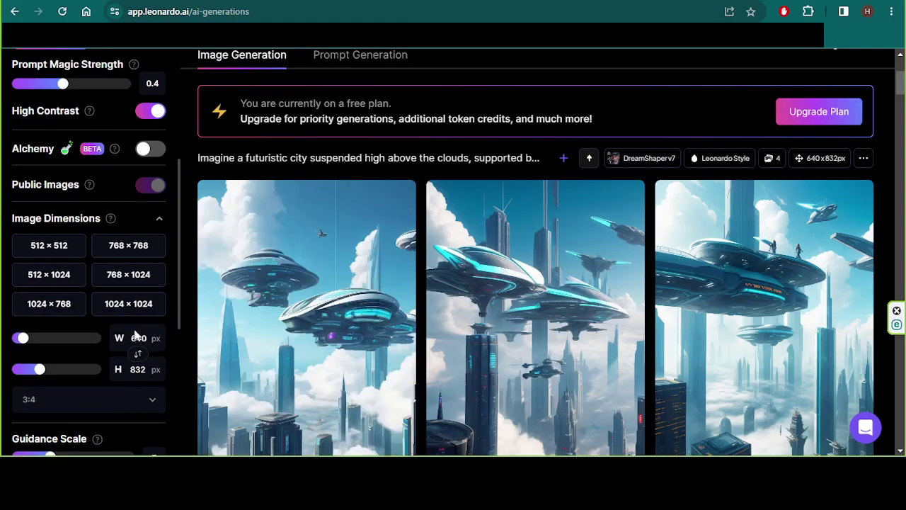
scroll(133, 326, up, 6)
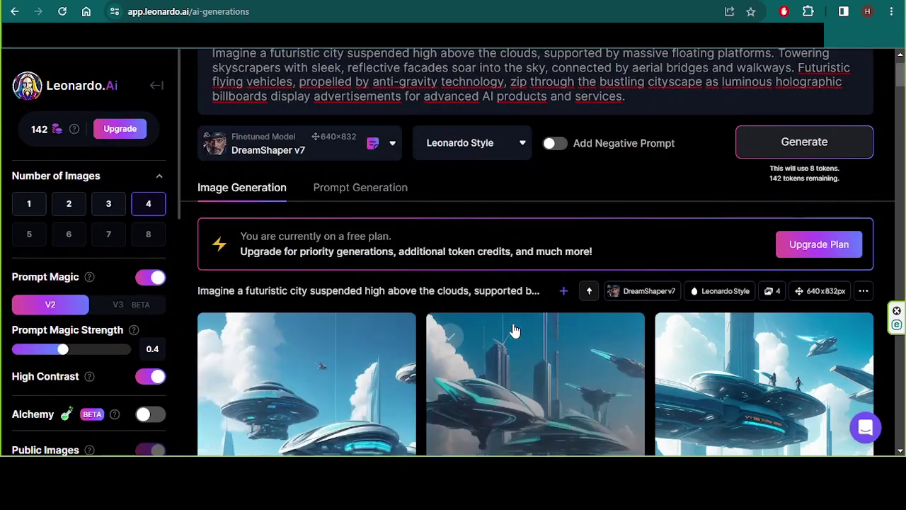
scroll(515, 330, down, 4)
scroll(516, 328, up, 1)
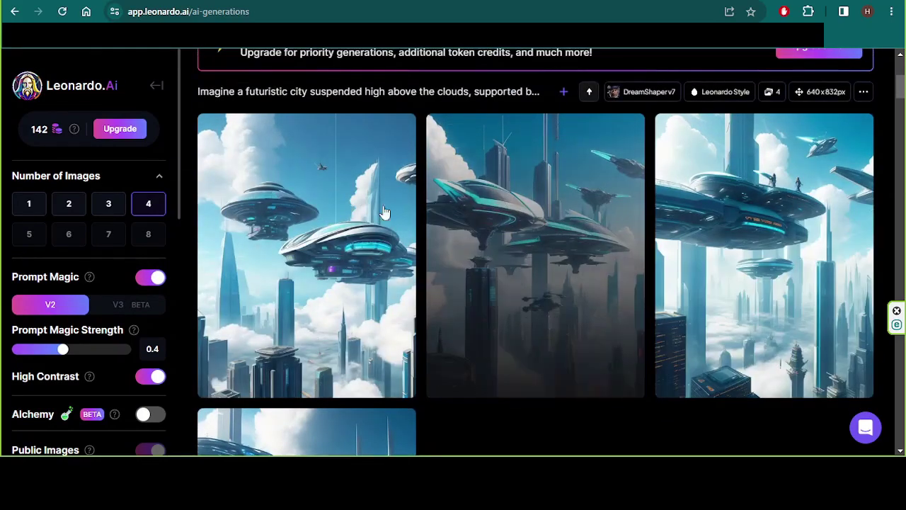
scroll(336, 222, up, 4)
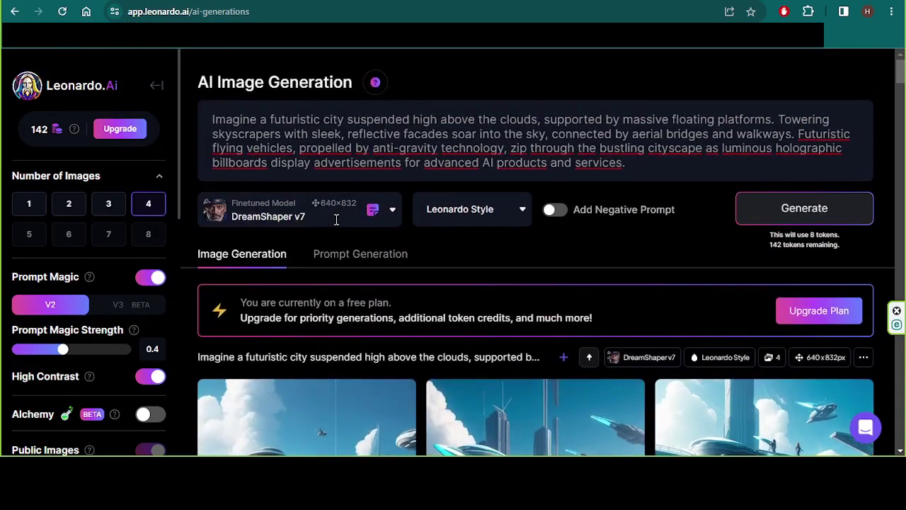